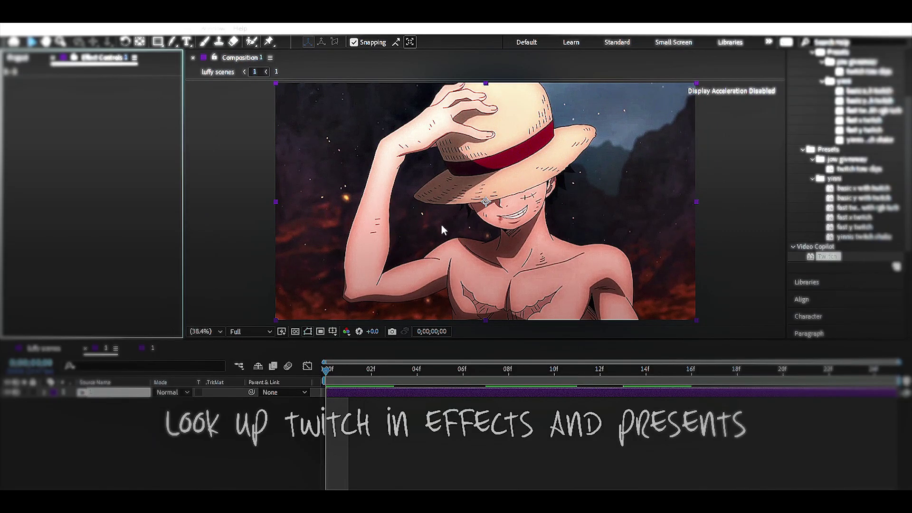
# Apply the Twitch effect to the Luffy clip layer
pyautogui.moveTo(824, 256); pyautogui.dragTo(700, 296)
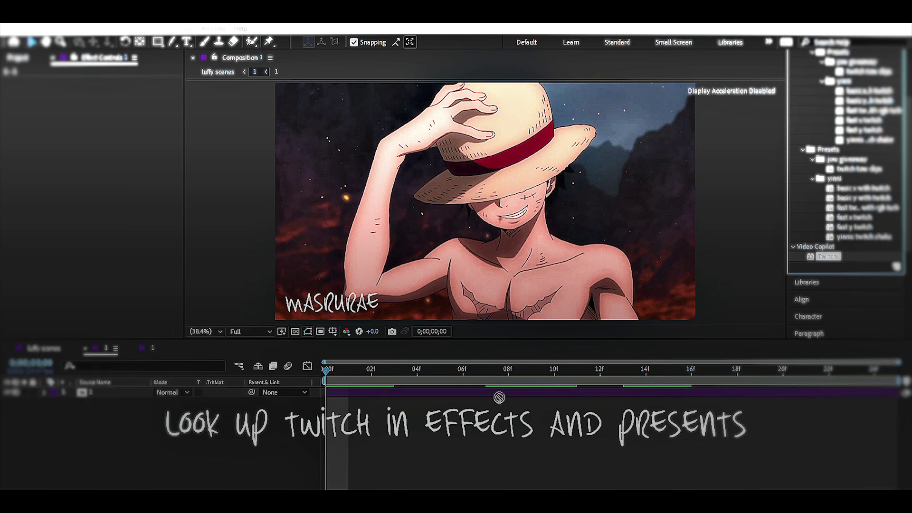
pyautogui.moveTo(499, 397); pyautogui.dragTo(499, 394)
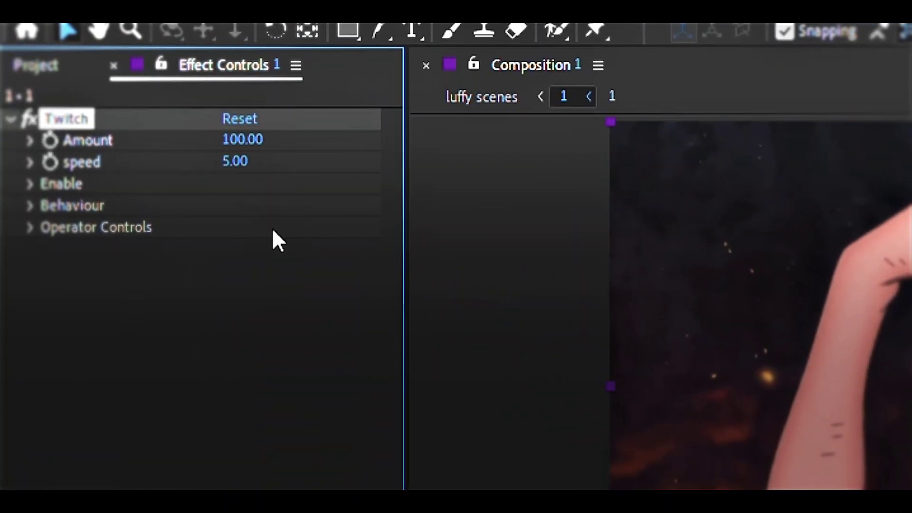
pyautogui.click(273, 231)
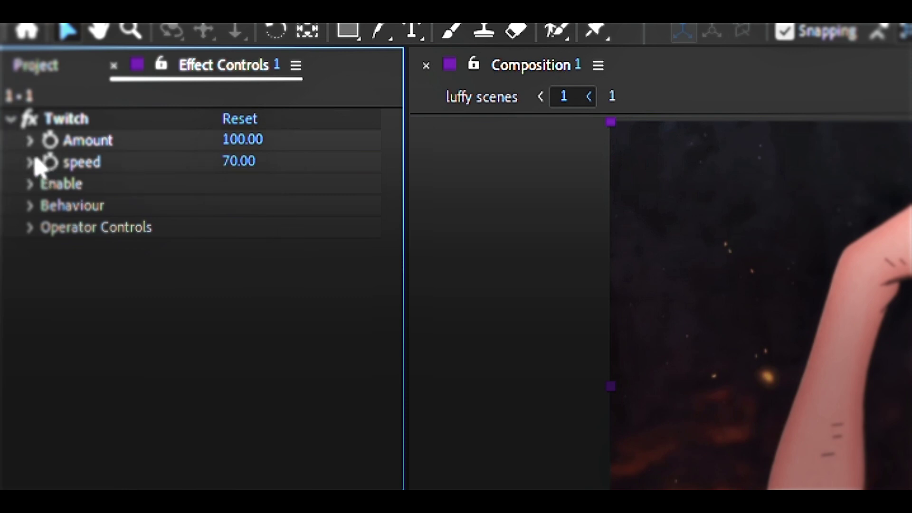
# Enable the Light and Slide twitch types in the Twitch effect
pyautogui.click(31, 184)
pyautogui.click(229, 249)
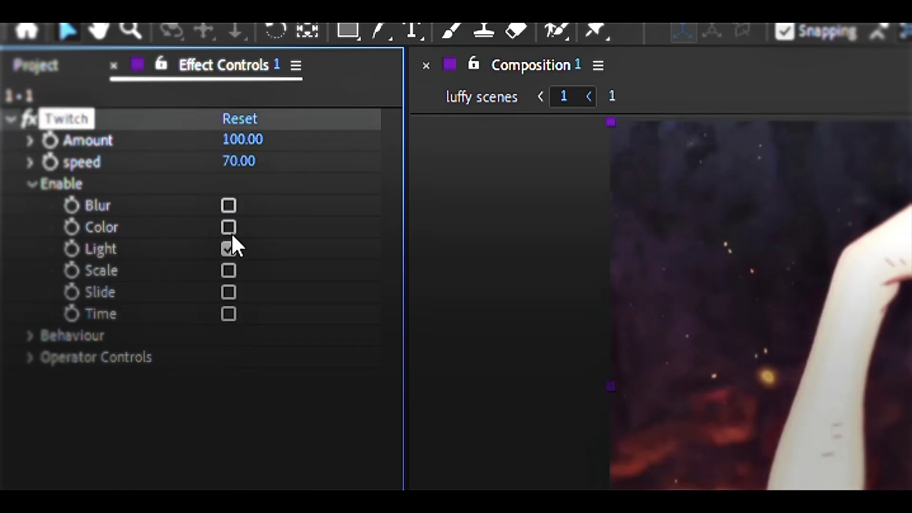
pyautogui.click(230, 292)
pyautogui.click(31, 184)
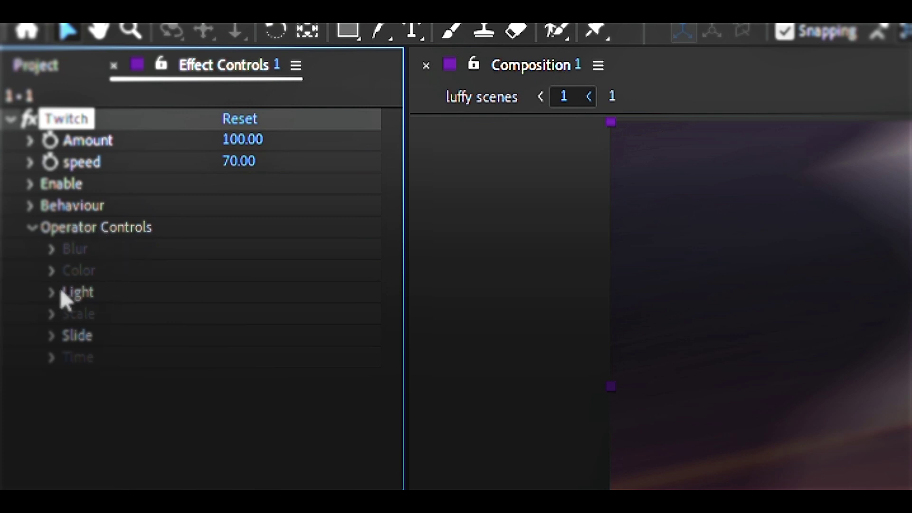
# Set Twitch Slide Amount to 60, Slide Twitches to 2 and RGB Split to 10
pyautogui.click(51, 335)
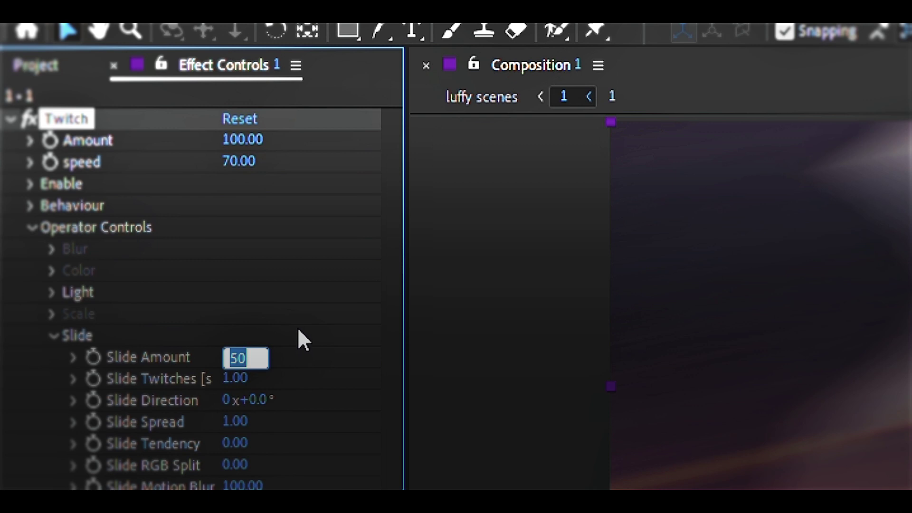
pyautogui.write('60')
pyautogui.press('Return')
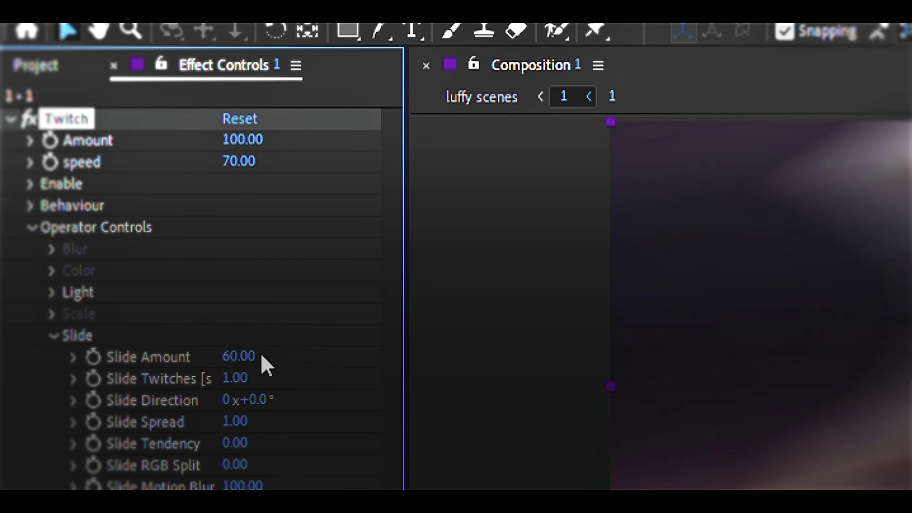
pyautogui.press('Tab')
pyautogui.write('2')
pyautogui.press('Return')
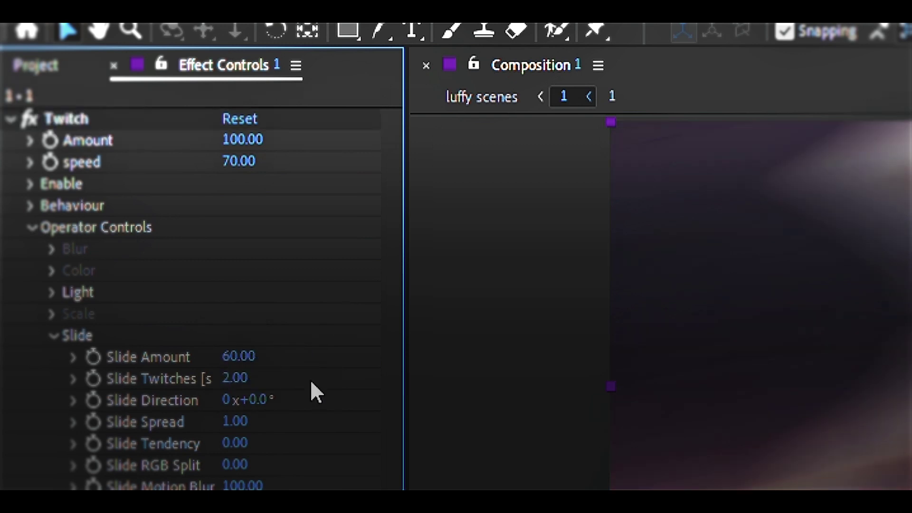
pyautogui.click(252, 461)
pyautogui.write('10')
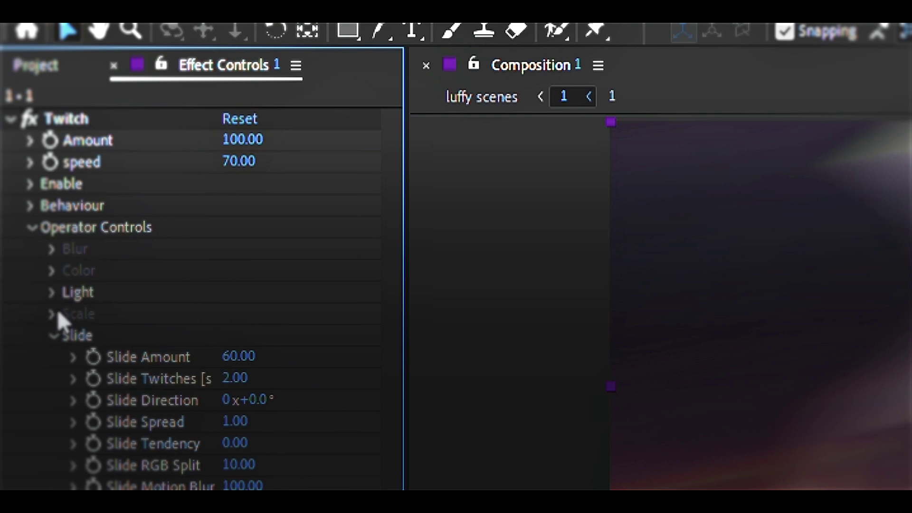
pyautogui.click(54, 335)
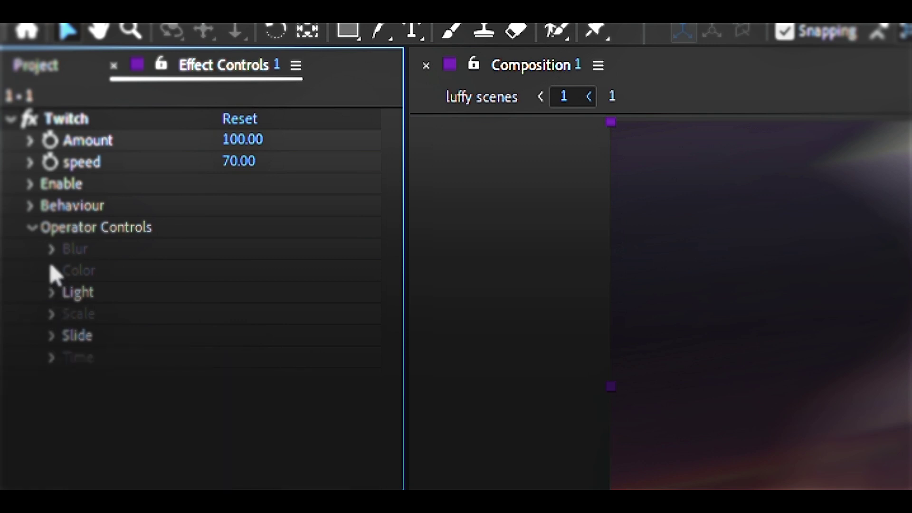
# Set Twitch Light Twitches to 10
pyautogui.click(51, 293)
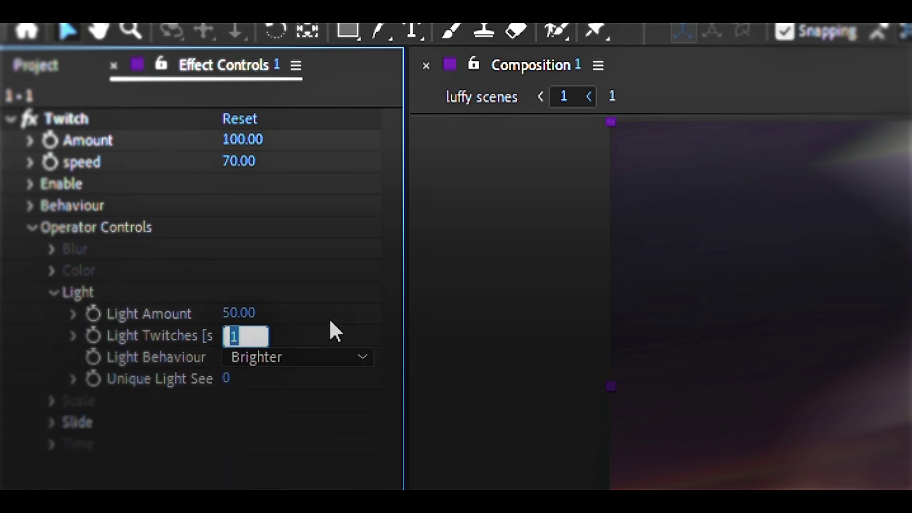
pyautogui.write('10')
pyautogui.press('Return')
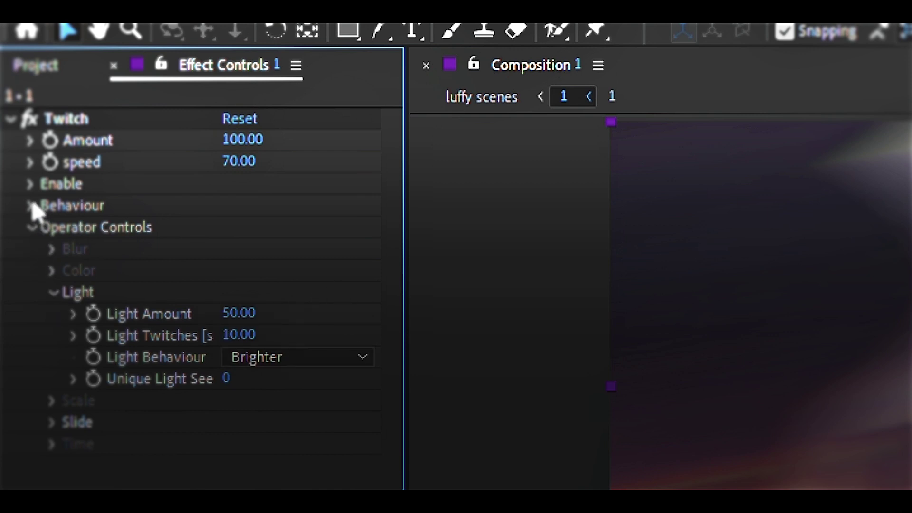
pyautogui.click(32, 227)
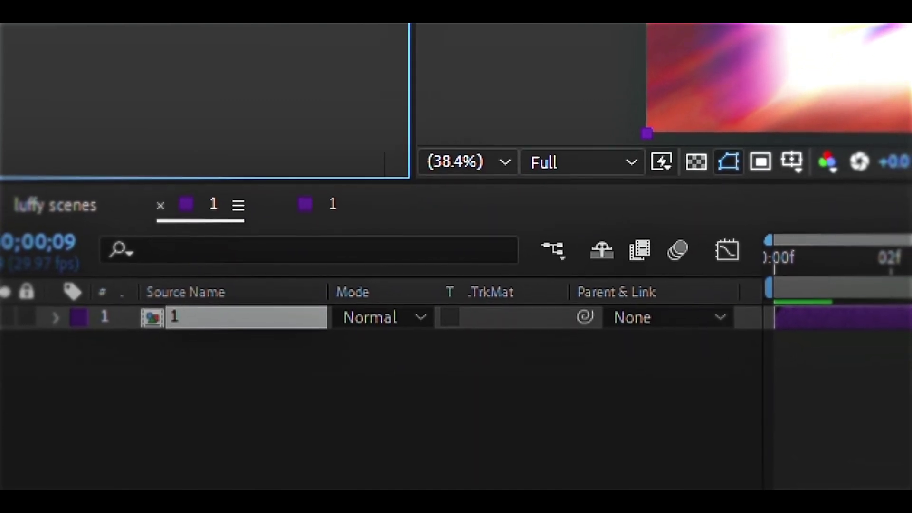
# Shape the Twitch Amount keyframe curve into a steep ease-out from 100 to 0 in the Graph Editor
pyautogui.press('u')
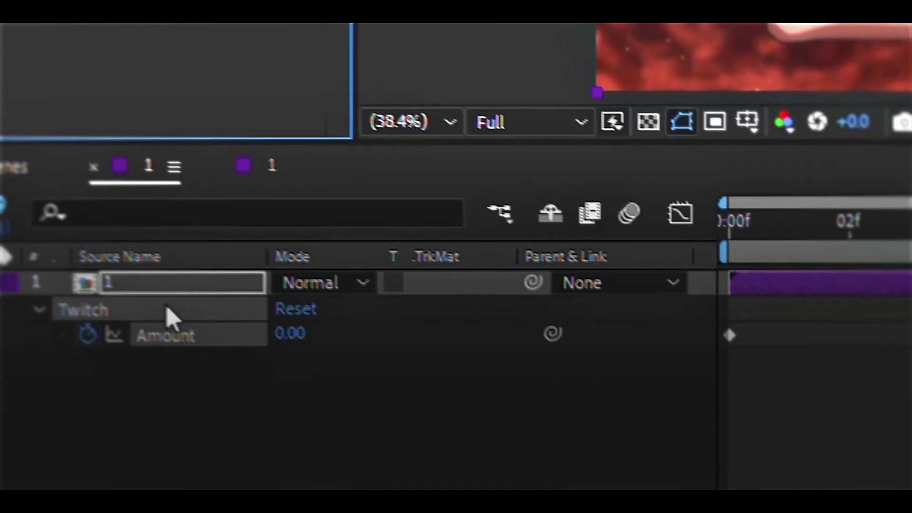
pyautogui.hotkey('shift', 'F3')
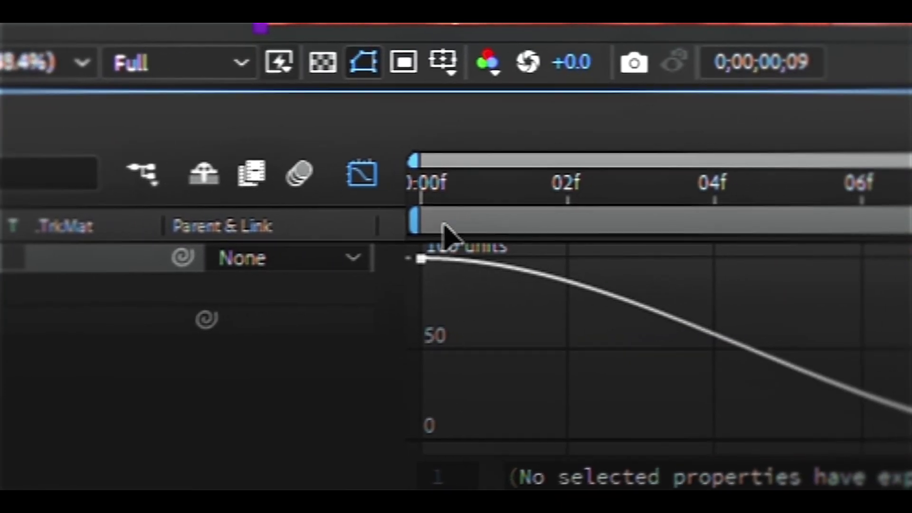
pyautogui.click(563, 252)
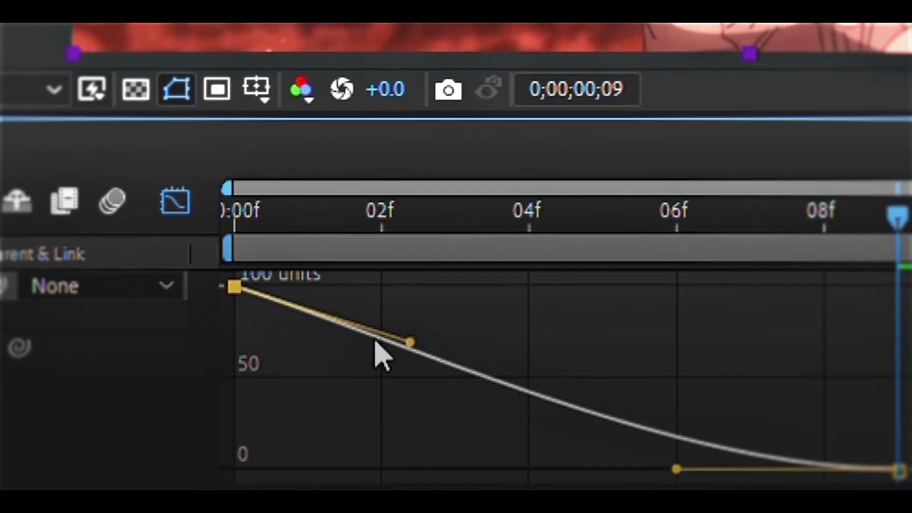
pyautogui.moveTo(376, 343); pyautogui.dragTo(159, 454)
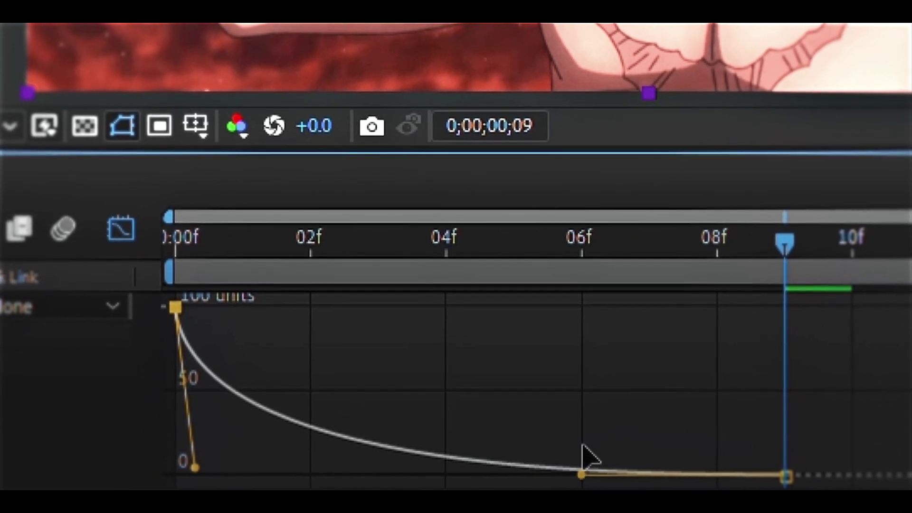
pyautogui.moveTo(582, 447); pyautogui.dragTo(218, 454)
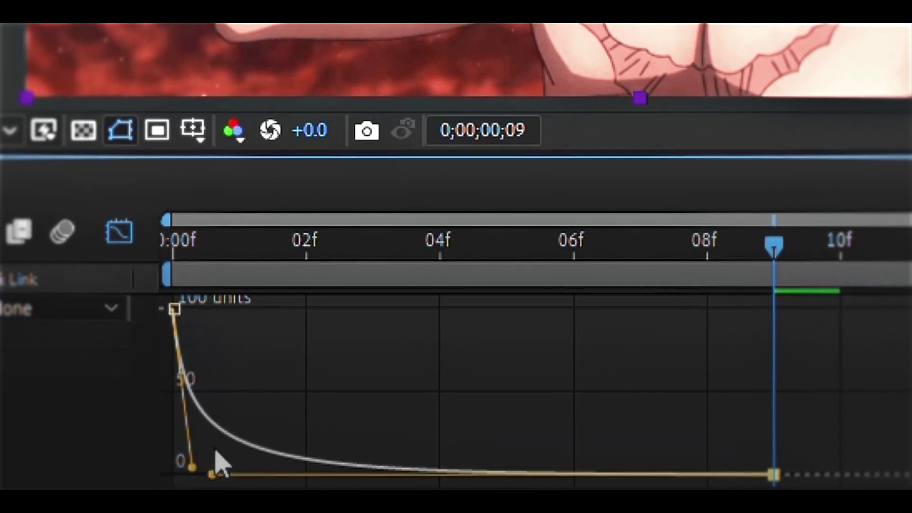
pyautogui.click(120, 231)
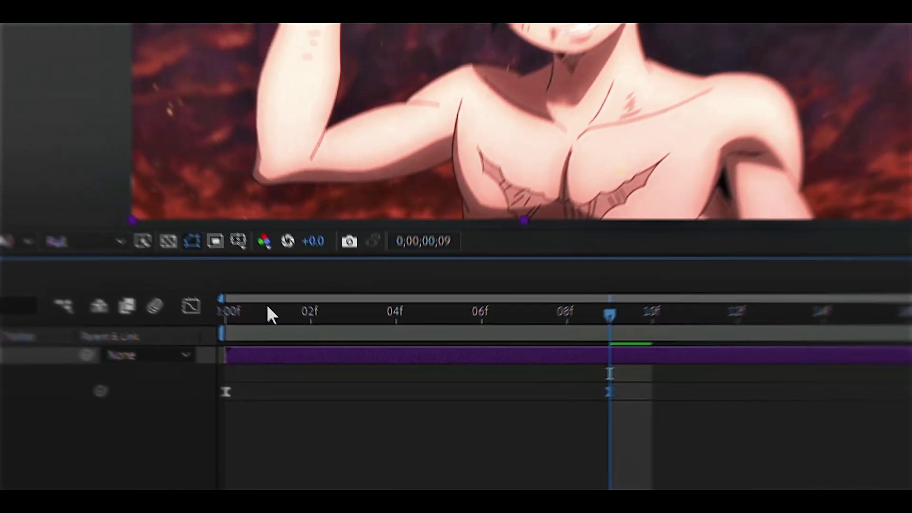
pyautogui.press('Home')
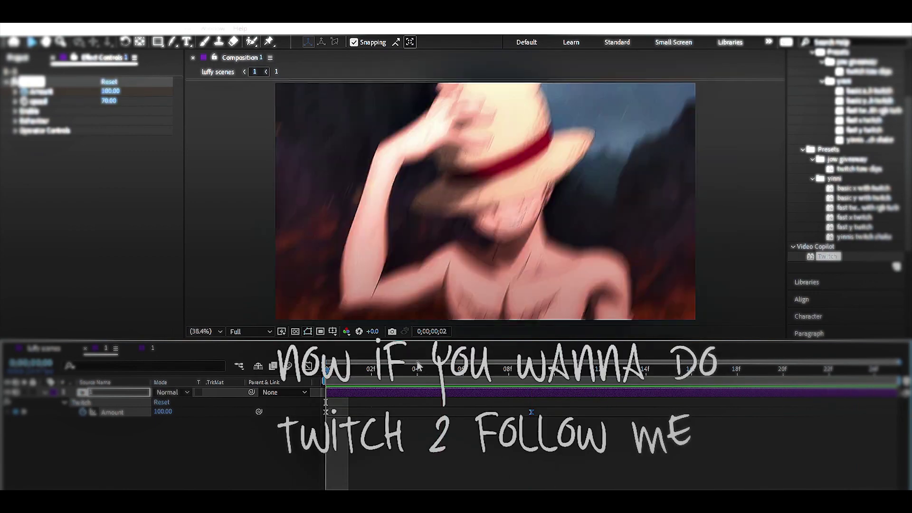
# Preview the opening frames to watch the Twitch glitch fade from full strength
pyautogui.click(395, 370)
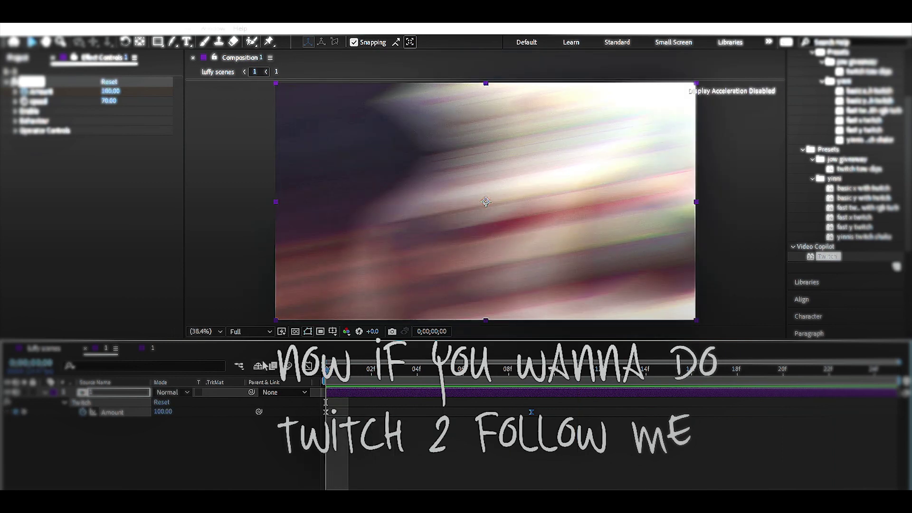
pyautogui.press('space')
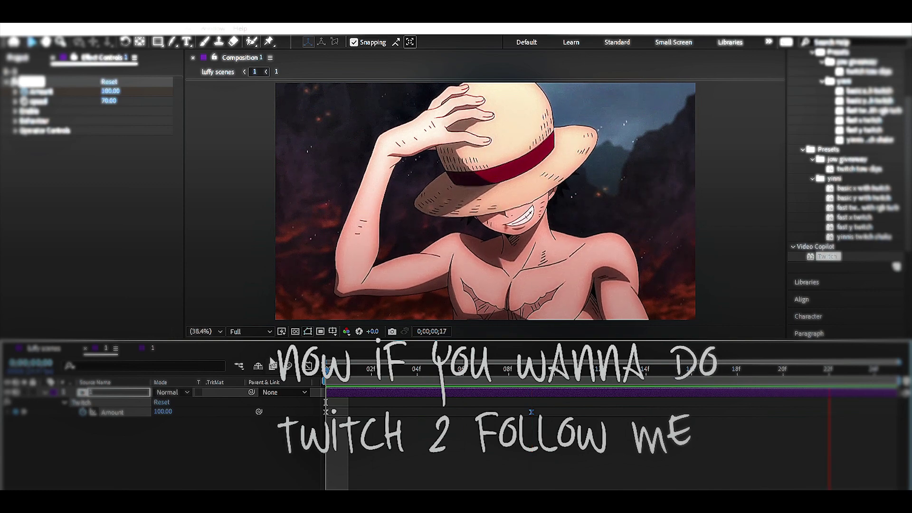
pyautogui.press('space')
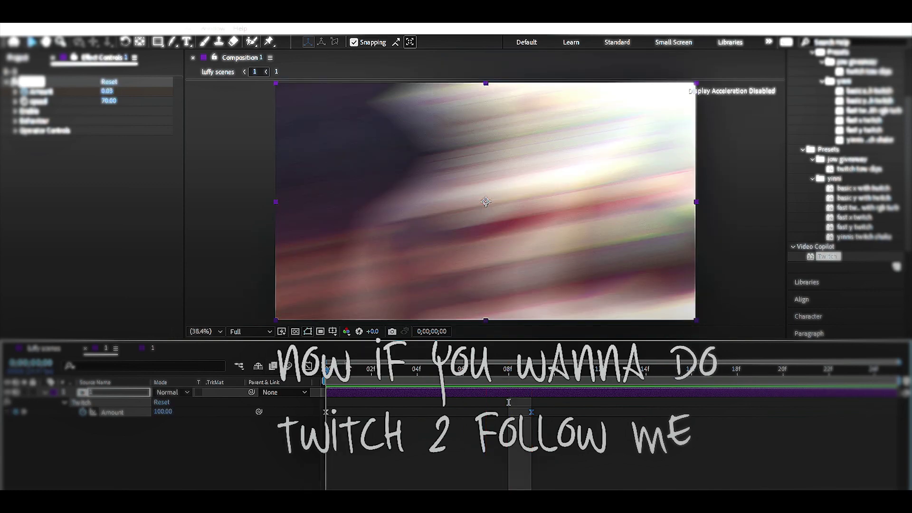
pyautogui.press('space')
pyautogui.press('space')
pyautogui.press('space')
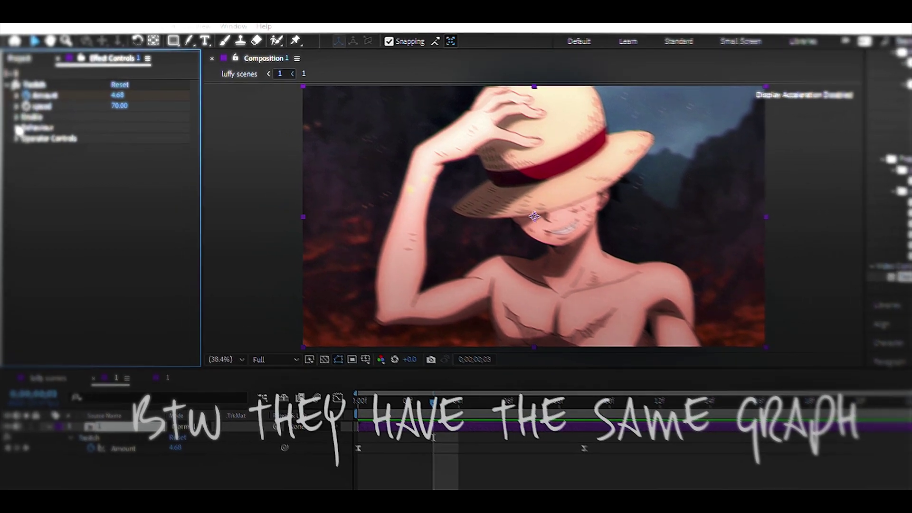
# Change Twitch Slide Amount to 50 and Slide Twitches to 1 under Operator Controls
pyautogui.click(16, 134)
pyautogui.click(26, 164)
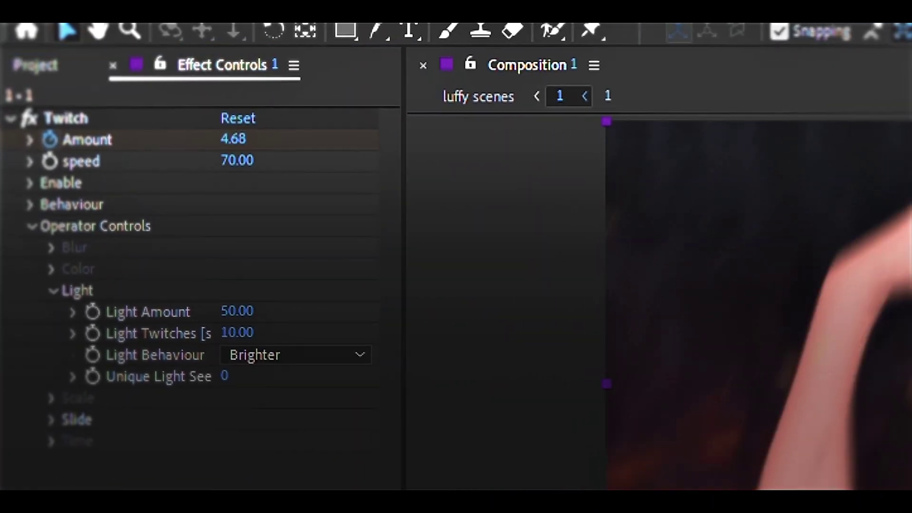
pyautogui.click(54, 292)
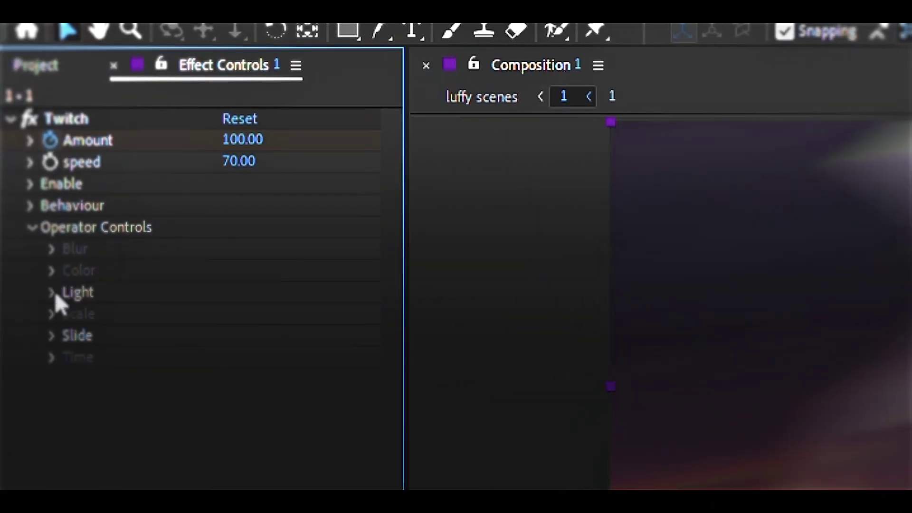
pyautogui.click(54, 335)
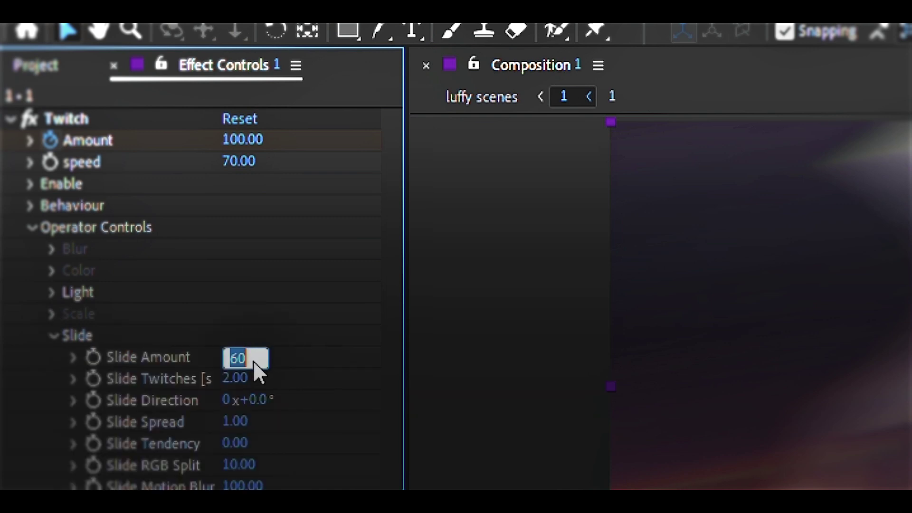
pyautogui.write('50')
pyautogui.press('Return')
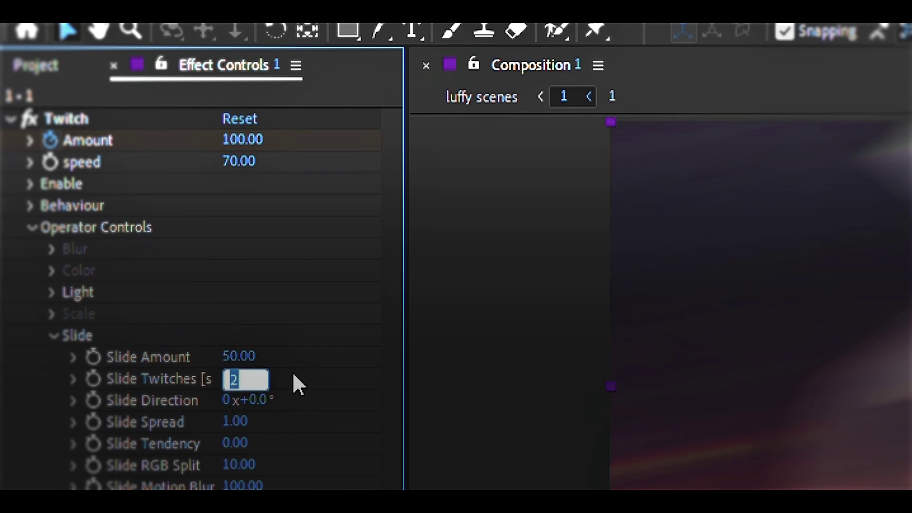
pyautogui.write('1')
pyautogui.press('Return')
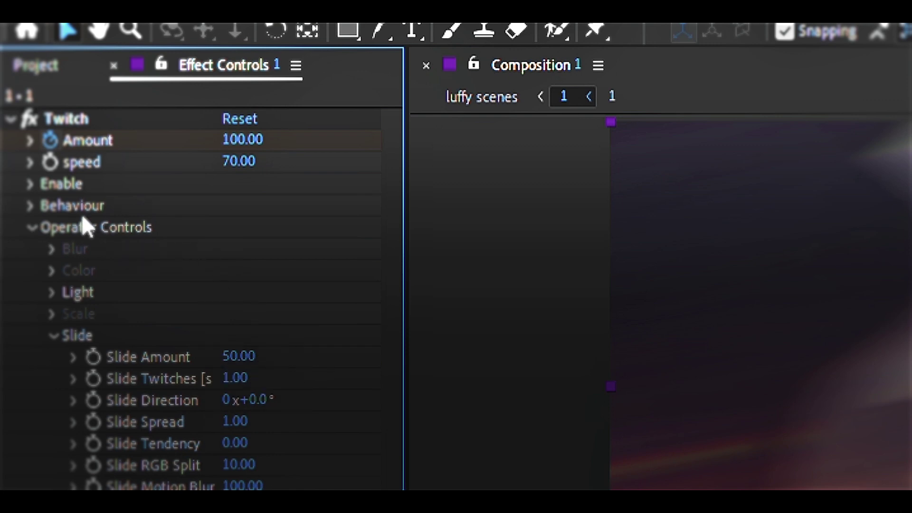
pyautogui.click(57, 299)
pyautogui.click(55, 220)
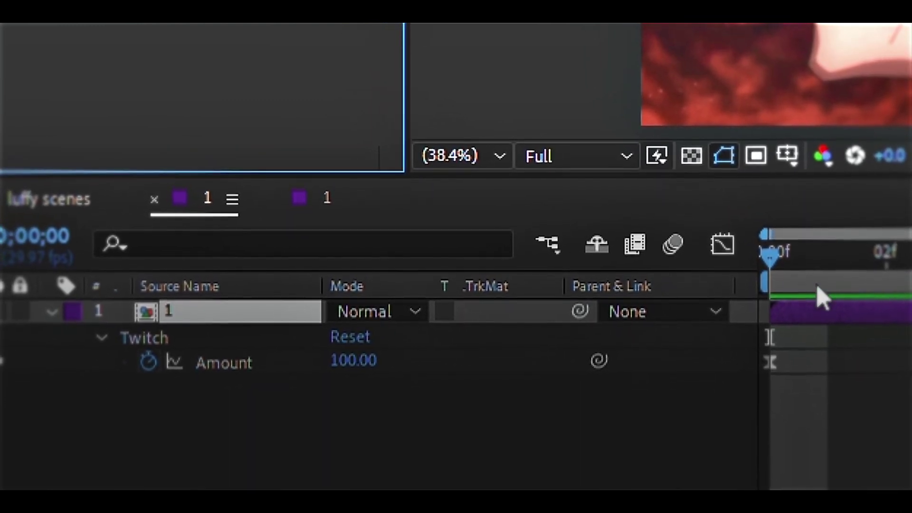
# Set the layer's first Scale keyframe to 650%
pyautogui.moveTo(819, 277); pyautogui.dragTo(689, 289)
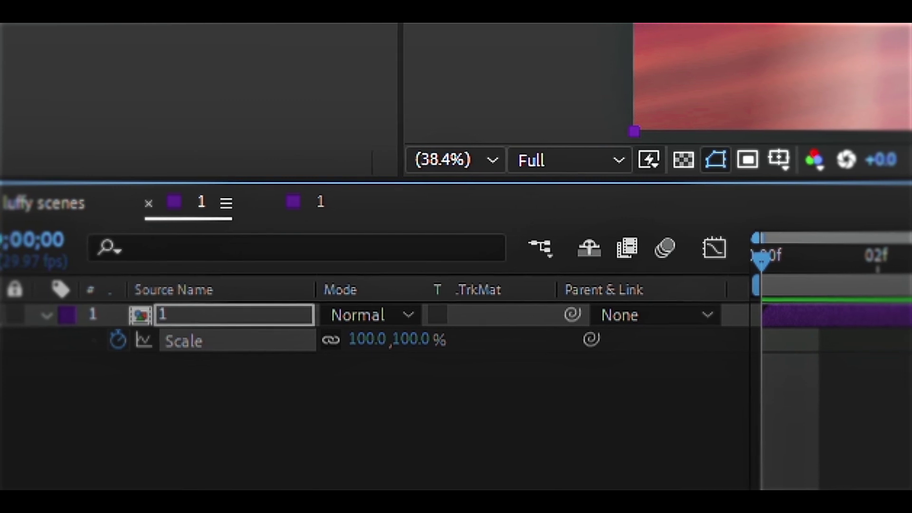
pyautogui.press('Return')
pyautogui.click(411, 339)
pyautogui.write('65')
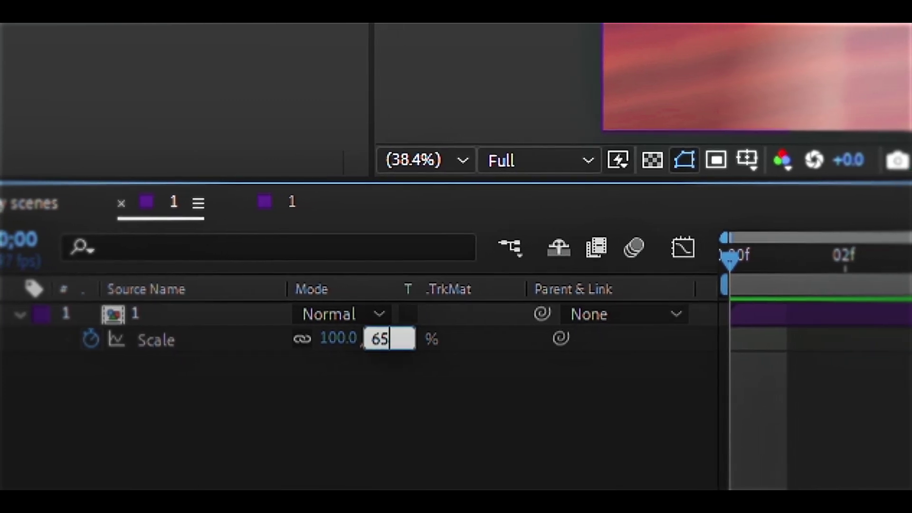
pyautogui.write('0')
pyautogui.press('Return')
pyautogui.press('Return')
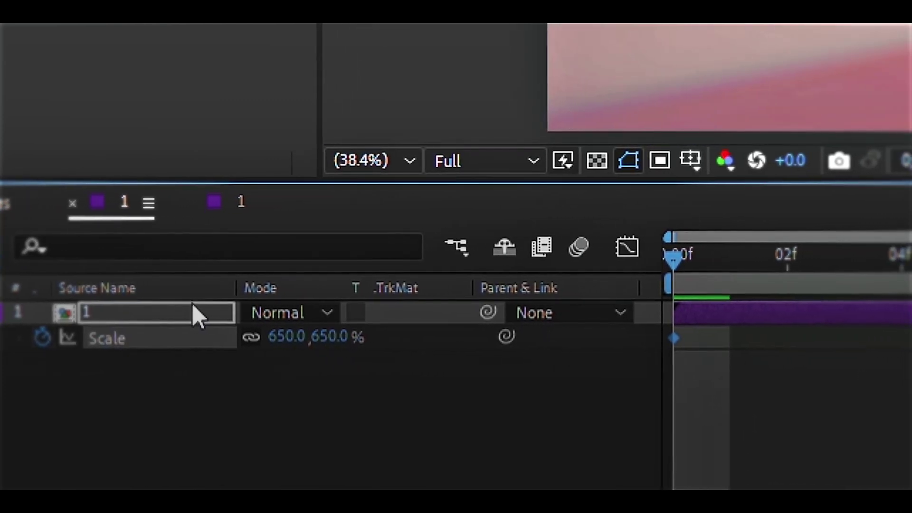
# Ease the Scale curve so the zoom drops steeply, then settles into the last keyframe
pyautogui.click(626, 247)
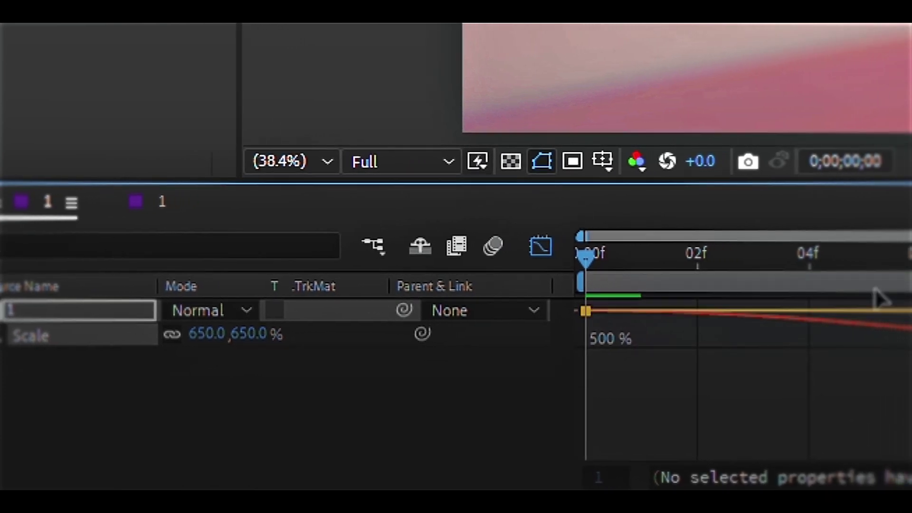
pyautogui.moveTo(877, 309); pyautogui.dragTo(602, 437)
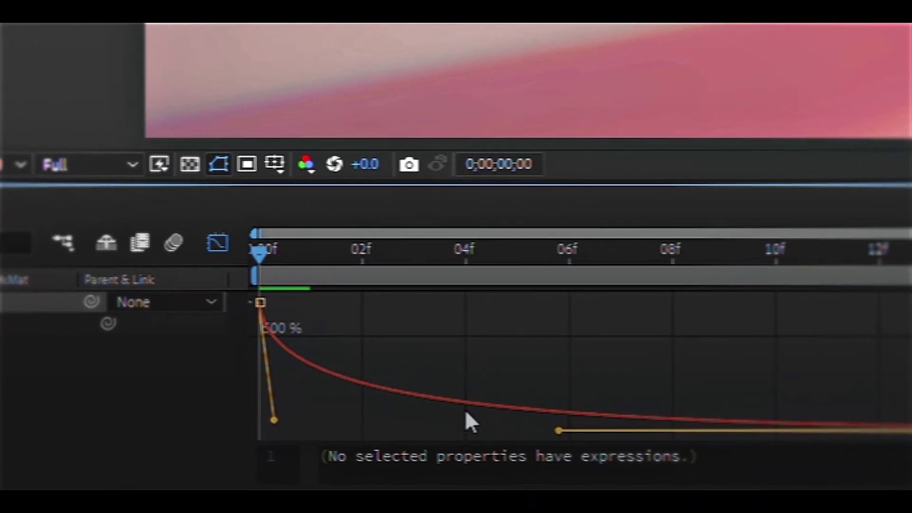
pyautogui.moveTo(559, 430); pyautogui.dragTo(304, 430)
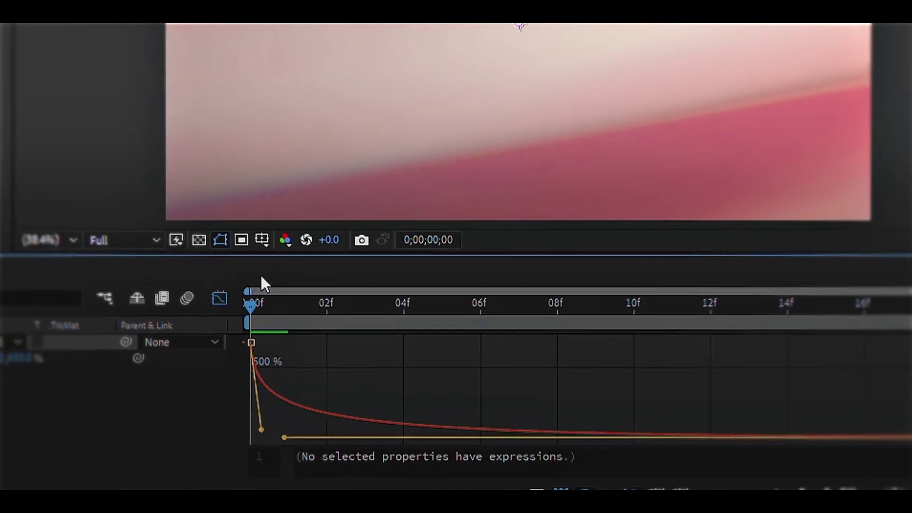
pyautogui.press('space')
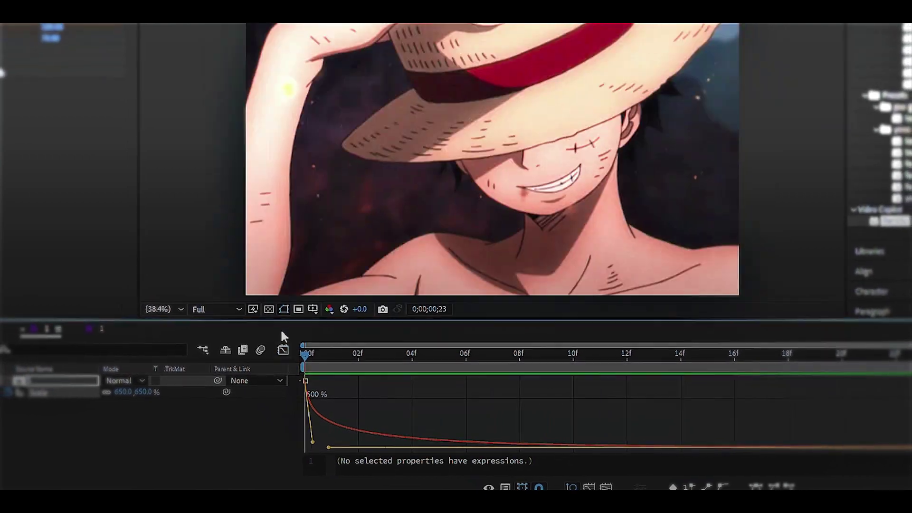
pyautogui.click(284, 351)
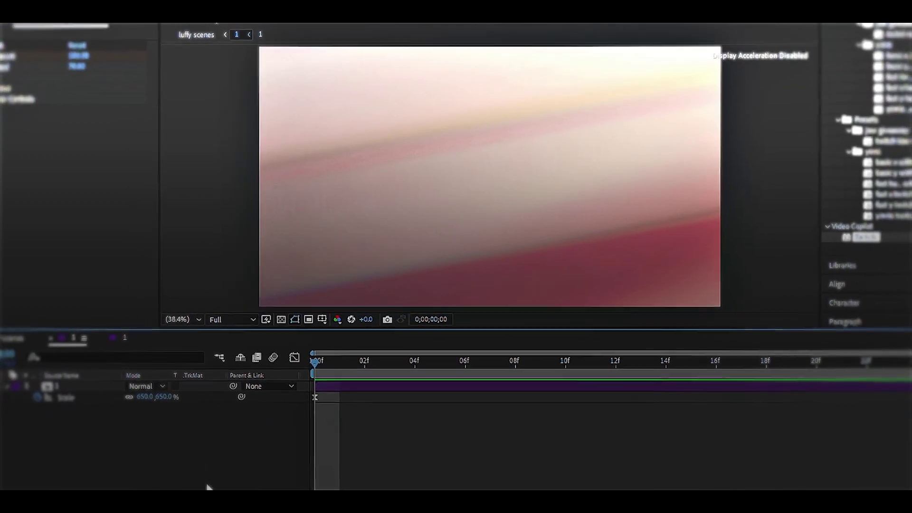
# Show the layer switch columns and play the final glitch-and-zoom preview
pyautogui.click(208, 487)
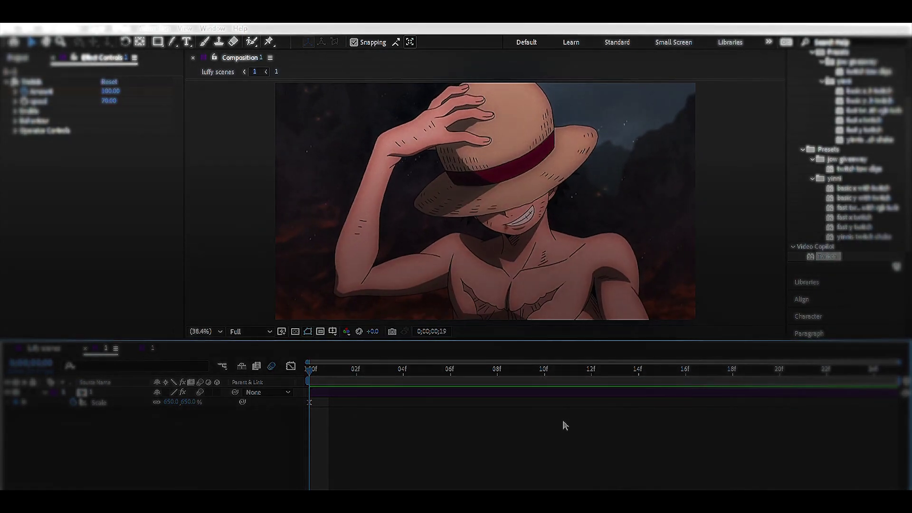
pyautogui.press('space')
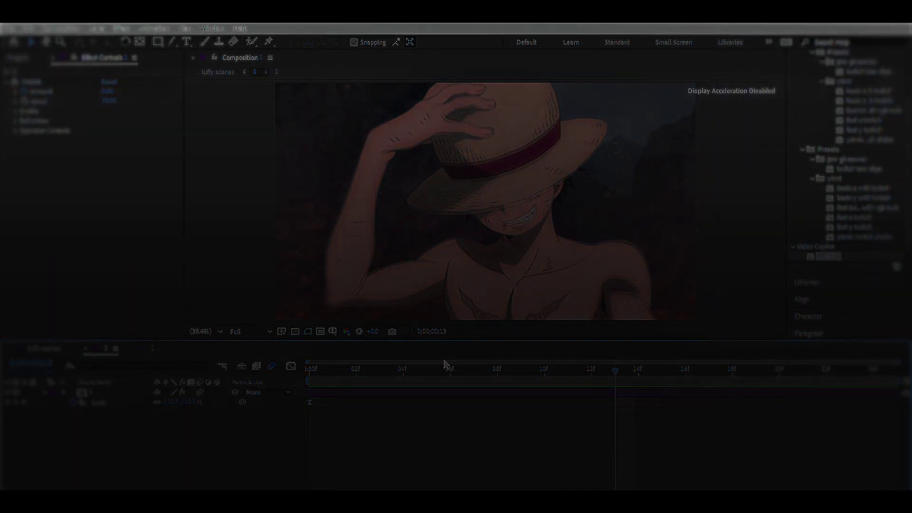